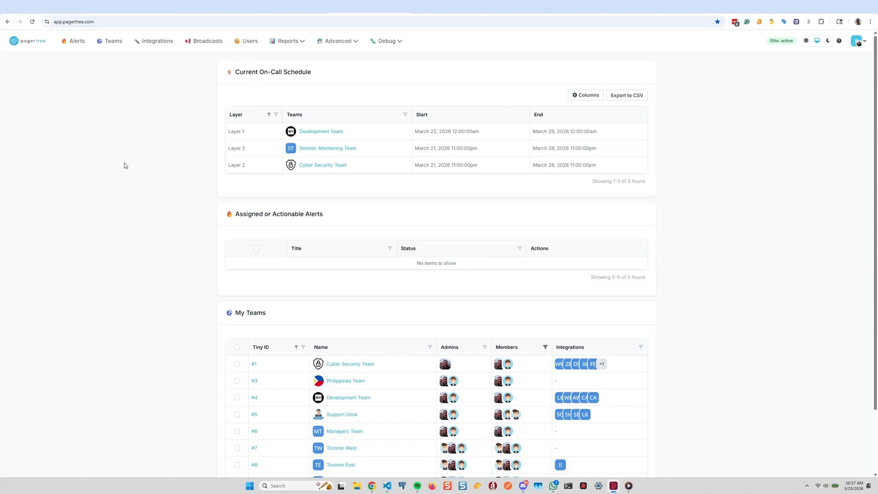
Start a new integration of the Email type from the integrations list
click(160, 45)
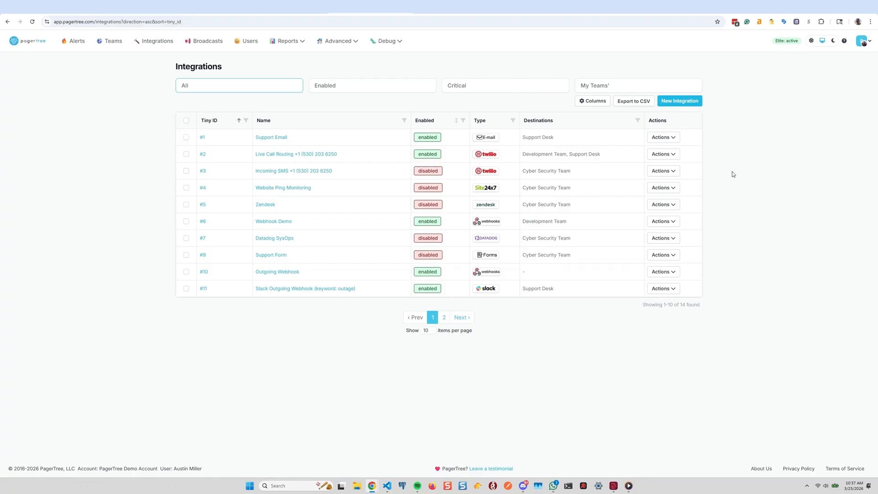
click(681, 101)
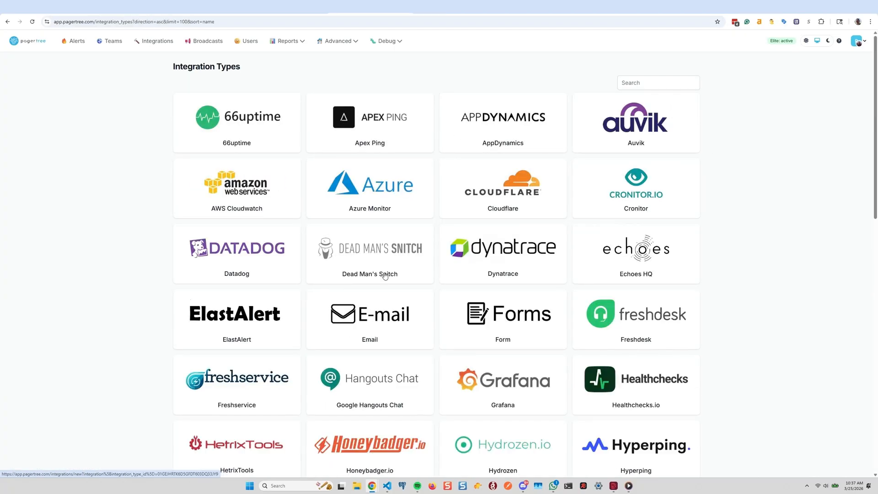
click(382, 311)
Name the integration Custom Email Alerts
click(301, 146)
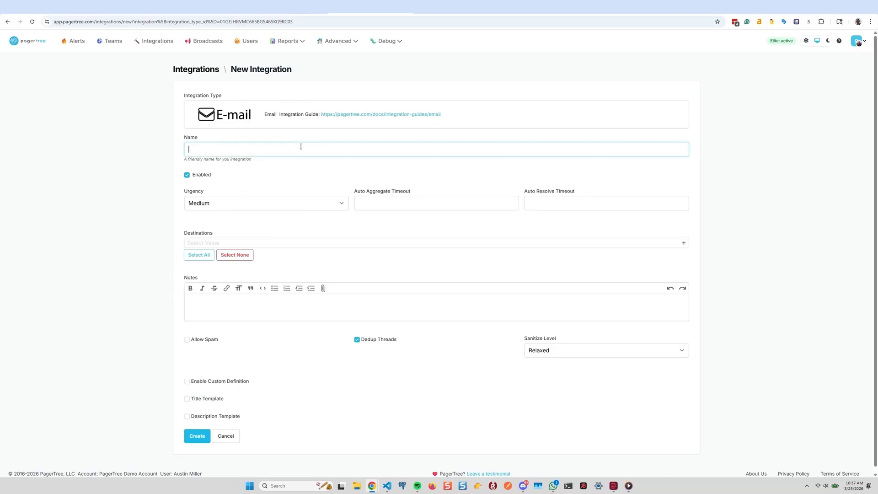
text(Custom Email Alerts)
Set the integration's urgency to Critical and add Development Team as its destination
click(277, 206)
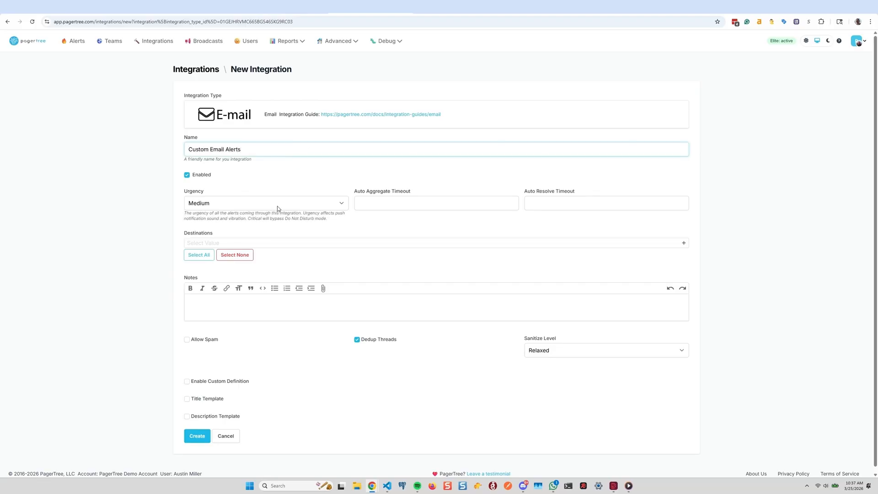
click(261, 253)
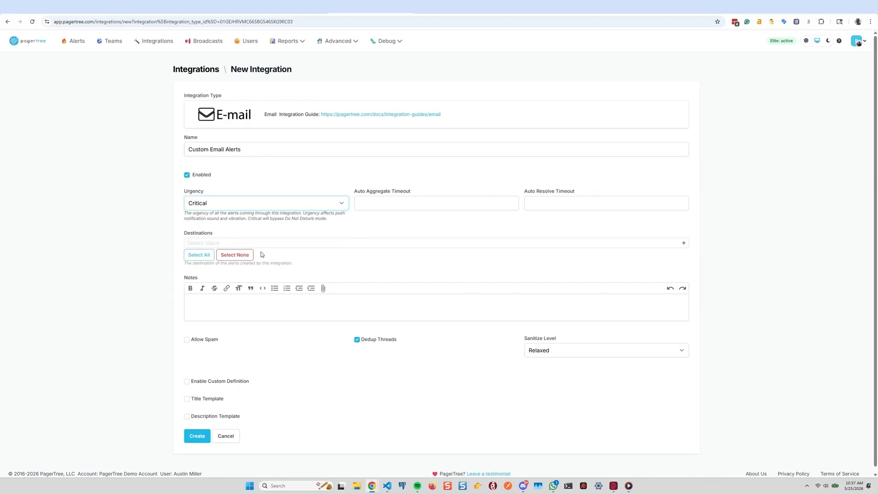
click(232, 243)
click(226, 280)
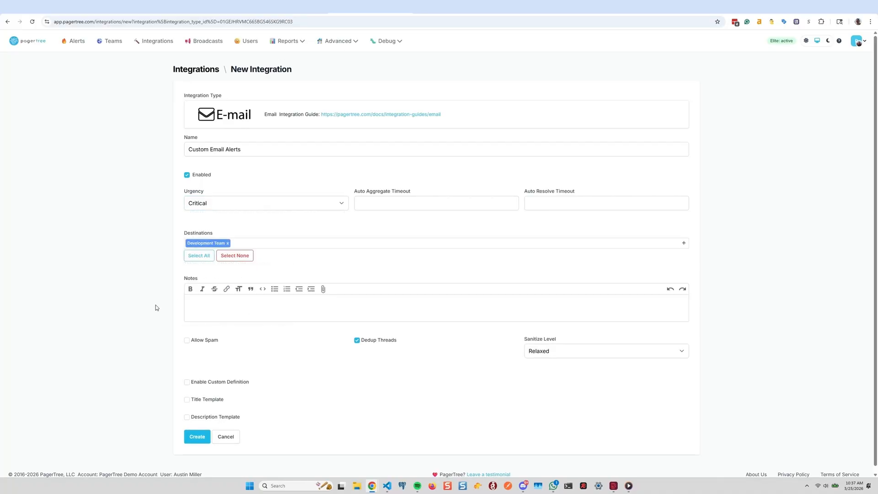
Enable the custom definition and paste the prepared YAML rules into the YAML Custom Definition editor
scroll(156, 304, down, 1)
click(187, 376)
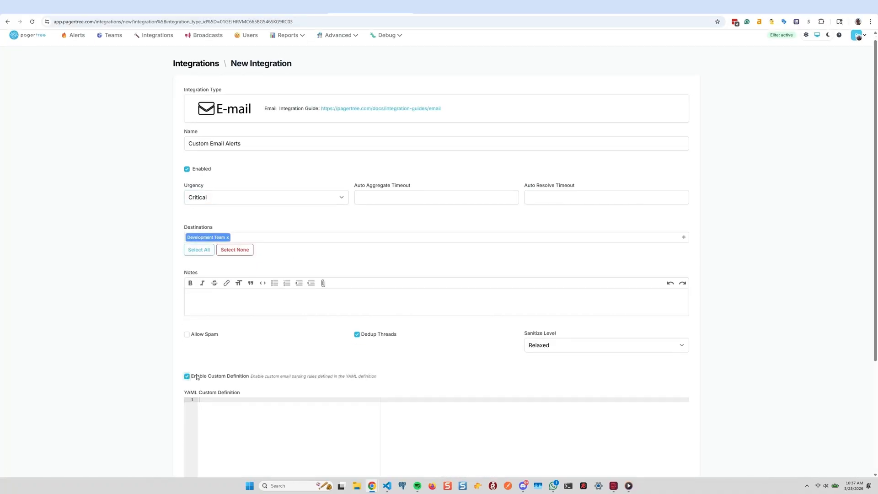
scroll(251, 352, down, 3)
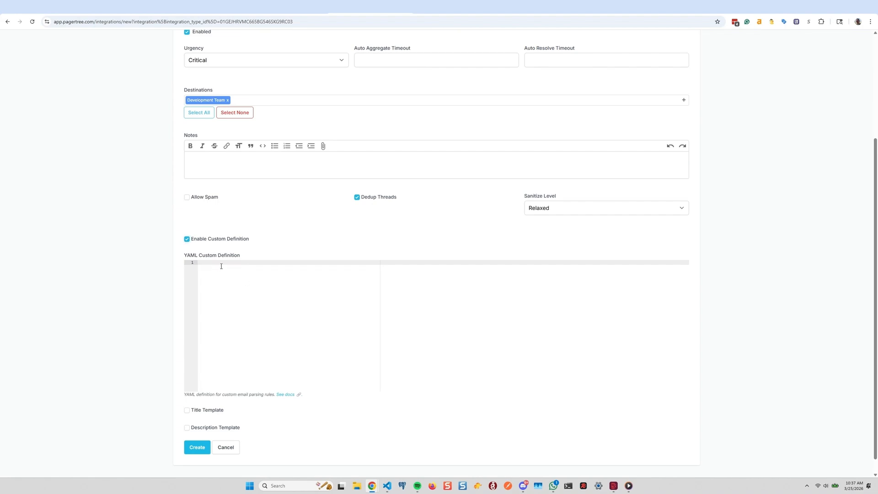
scroll(221, 266, down, 1)
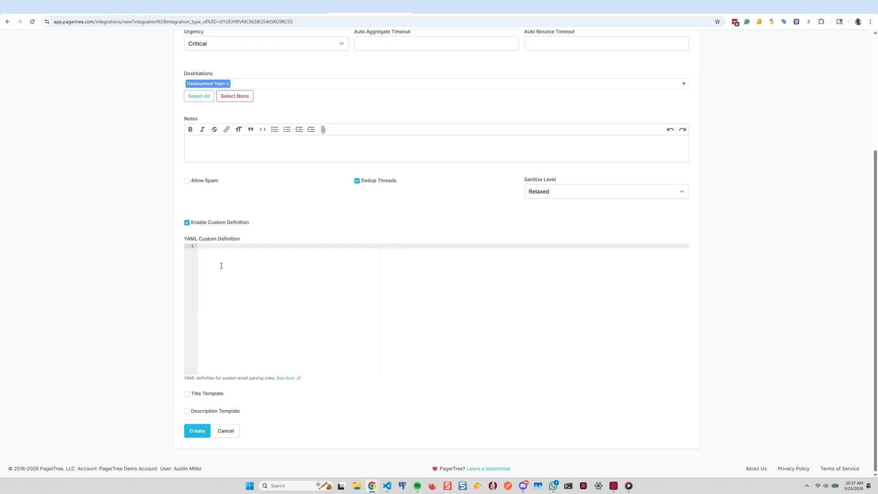
text(--- rules: - match:     log.subject:       "$regex": ": DOWN"       "$options": "i"   actions:   - type: "create"     title: "{{log.subject}}"     description: "{{{log.body}}}"     thirdparty_id: >-       {{{itemAt (regexMatch log.subject 'MonitorID:\s*([^\s;]+)') 1}}} - match:     log.subject:       "$regex": ": UP"       "$options": "i"   actions:   - type: "resolve"     thirdparty_id: >-       {{{itemAt (regexMatch log.subject 'MonitorID:\s*([^\s;]+)') 1}}})
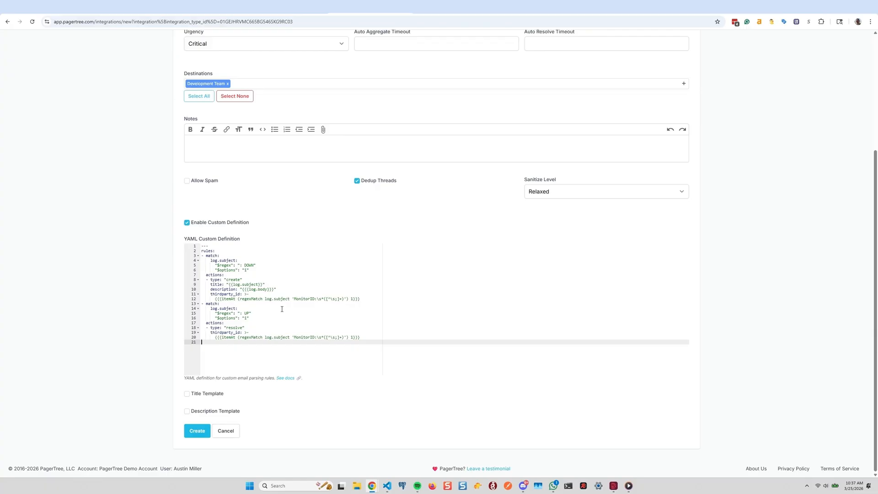
Examine the pasted YAML rules: the DOWN and UP subject regex matches and their create and resolve actions
click(216, 247)
drag(215, 250, 186, 251)
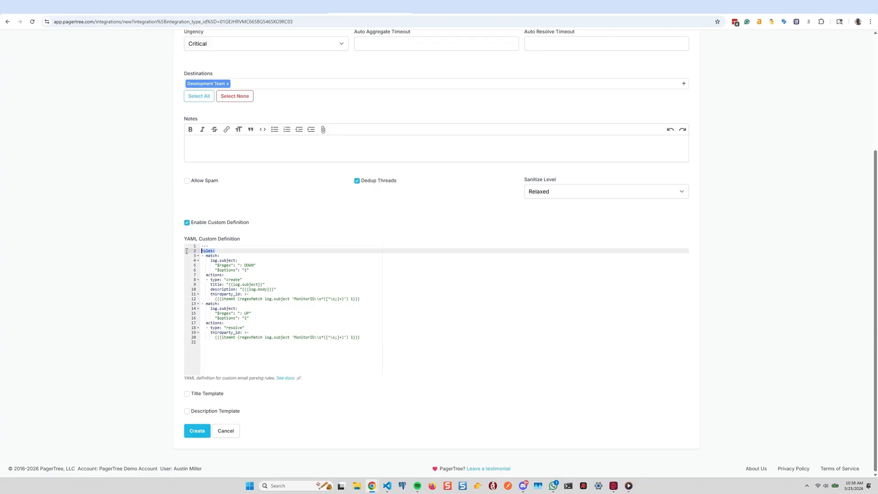
click(220, 265)
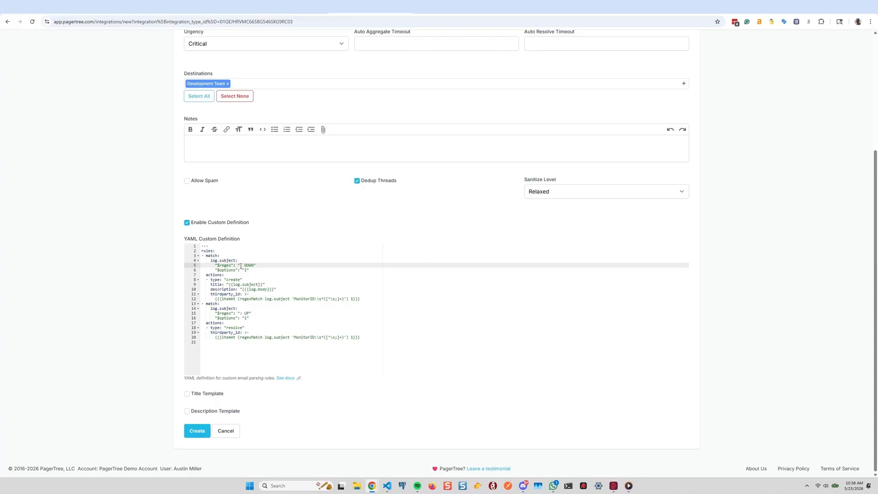
drag(240, 266, 256, 266)
click(263, 270)
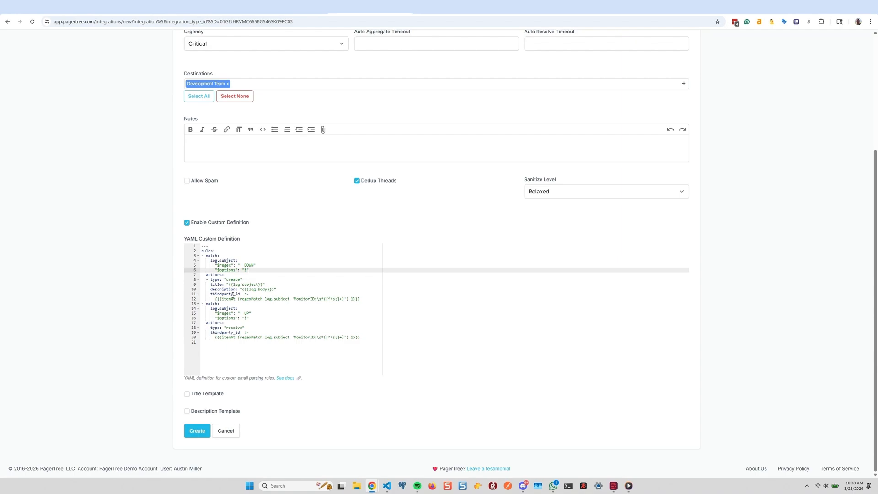
drag(244, 279, 201, 280)
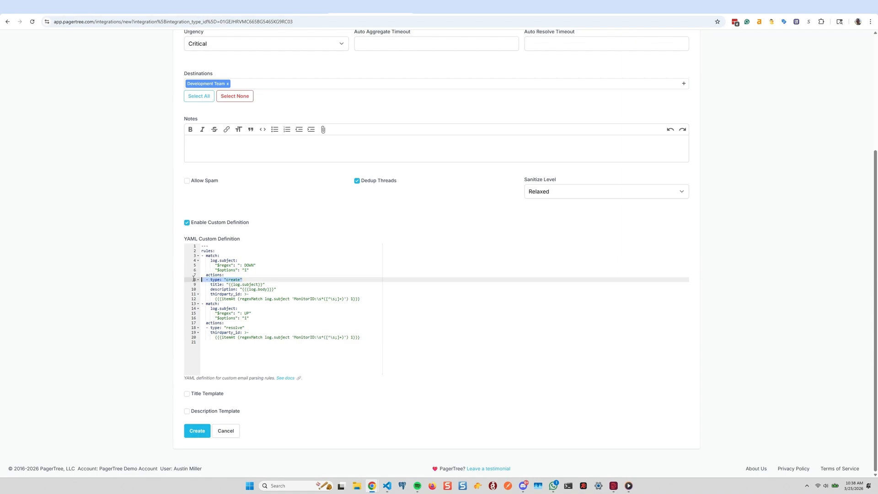
click(225, 295)
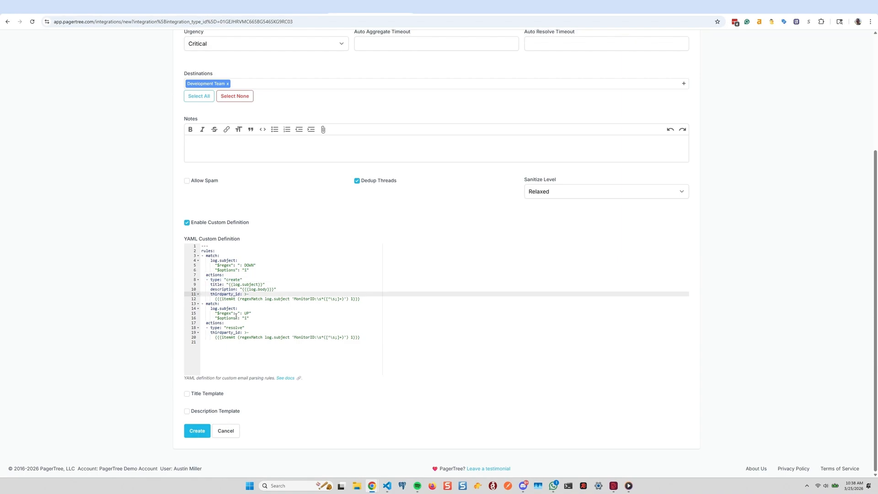
drag(265, 285, 192, 285)
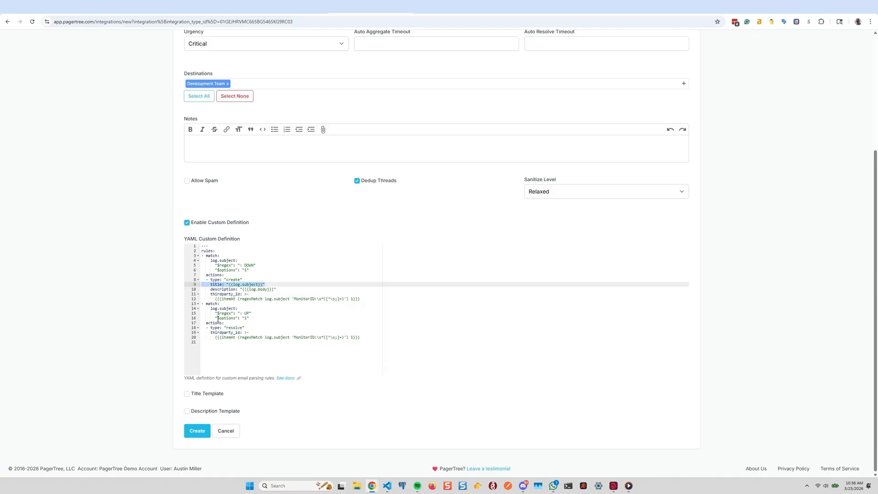
drag(277, 289, 192, 290)
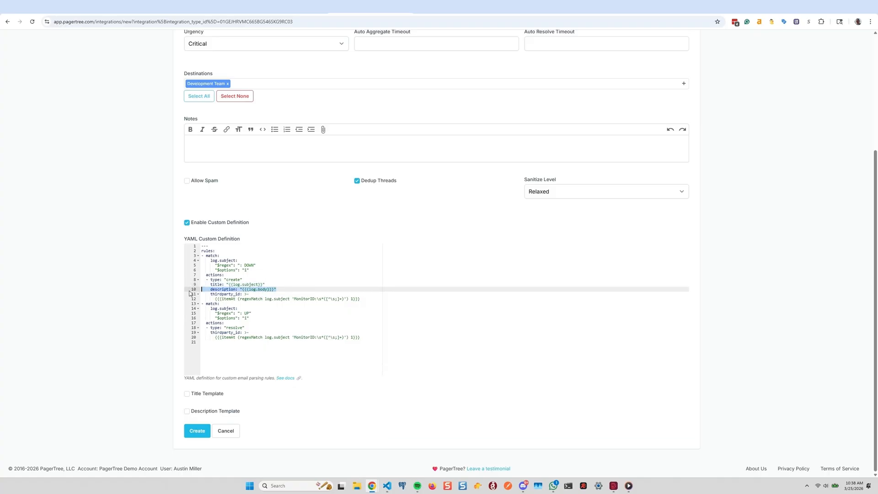
click(245, 308)
click(243, 289)
click(260, 312)
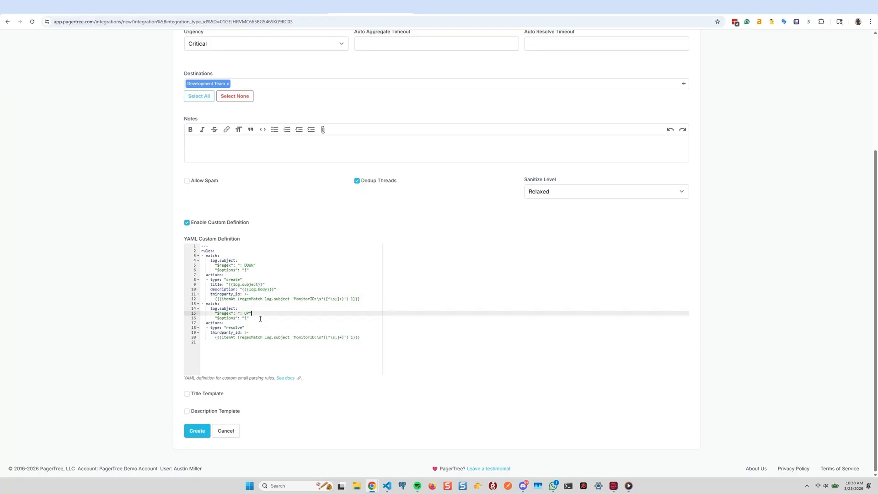
drag(369, 299, 210, 294)
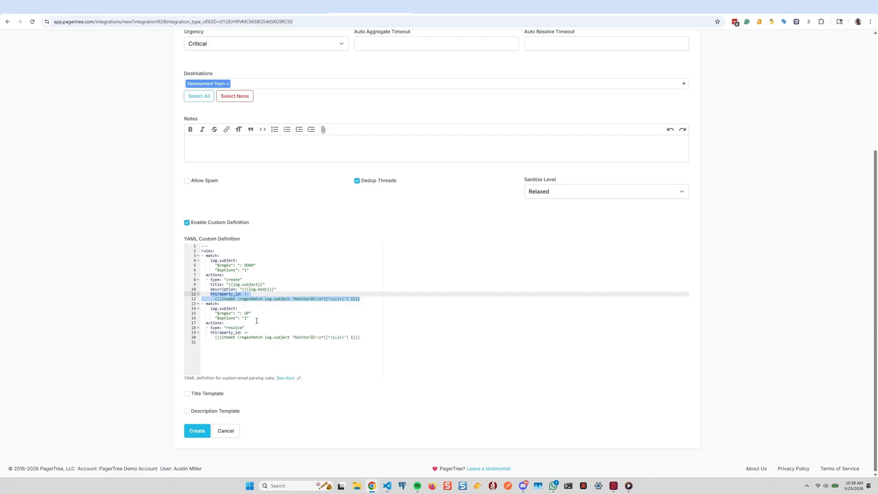
drag(256, 320, 186, 304)
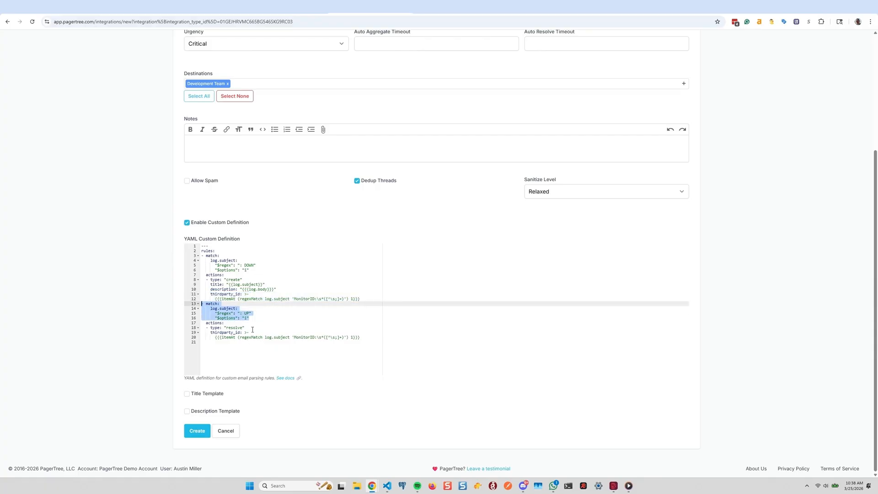
click(254, 324)
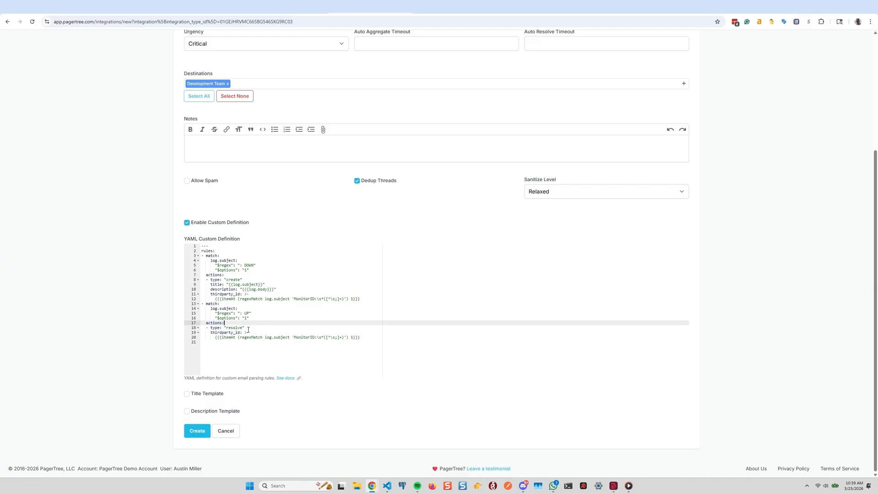
drag(246, 328, 205, 327)
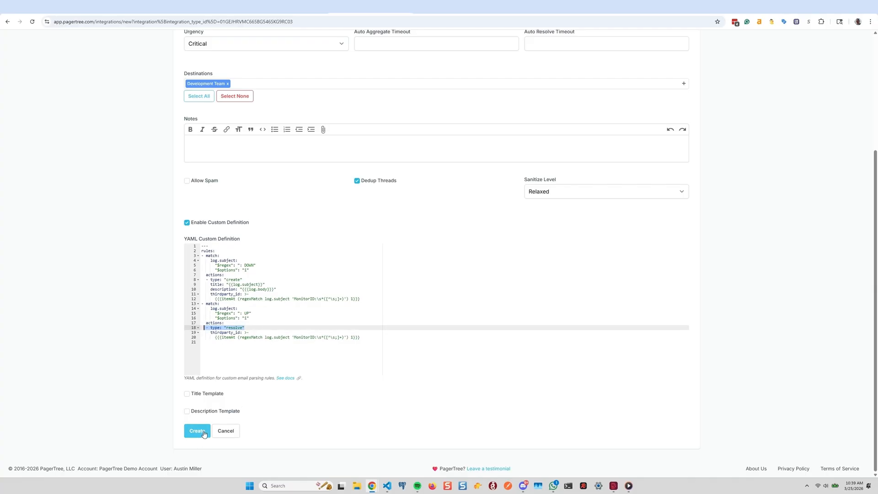
click(228, 359)
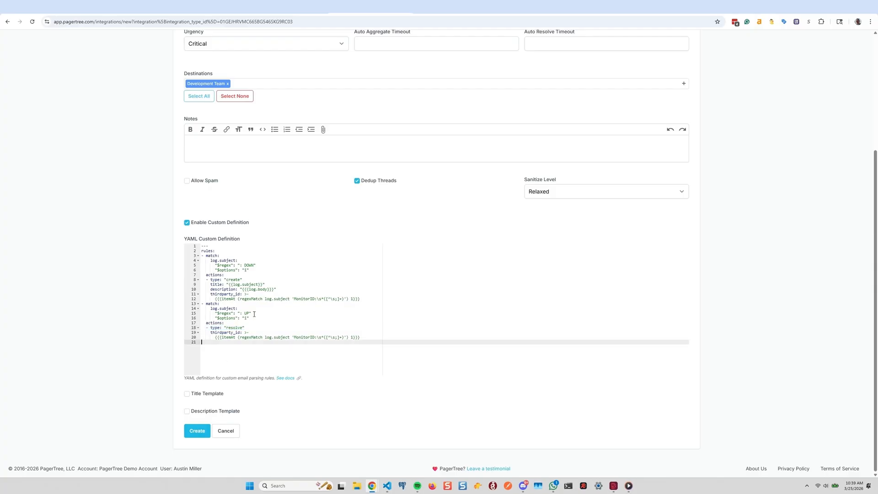
click(255, 314)
Create the integration
click(235, 351)
click(205, 438)
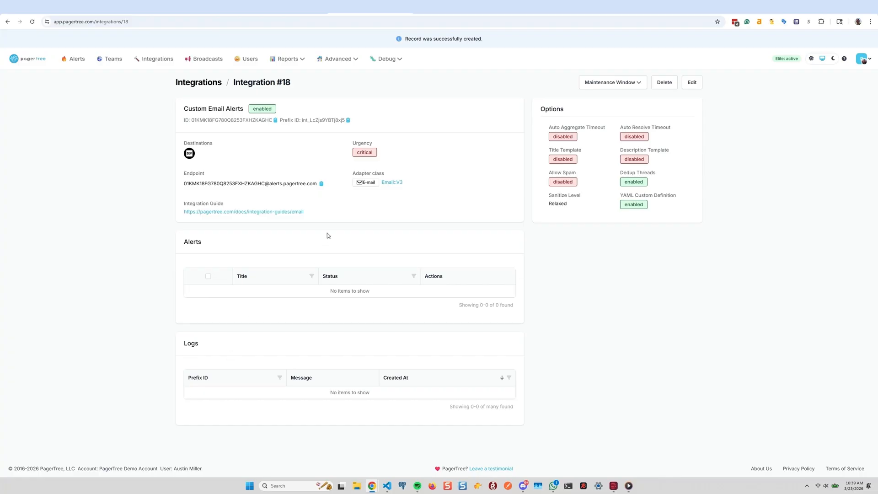
Copy the integration's email endpoint and paste it as the recipient of a new message in Gmail
key(super+Left)
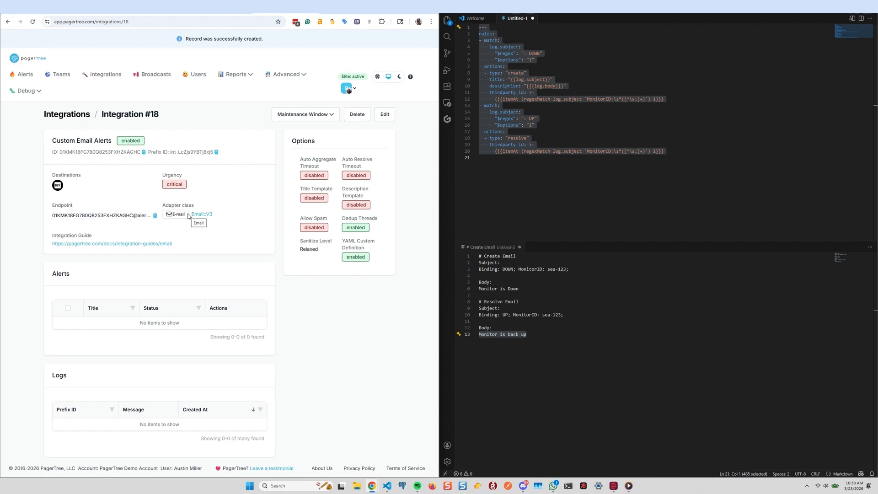
click(155, 216)
mouse_move(371, 488)
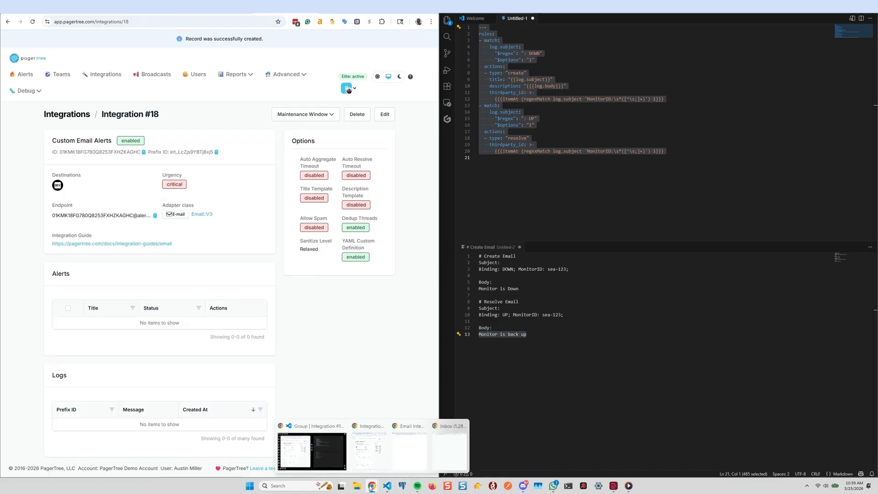
click(450, 450)
key(super+Left)
key(super+Left)
key(ctrl+v)
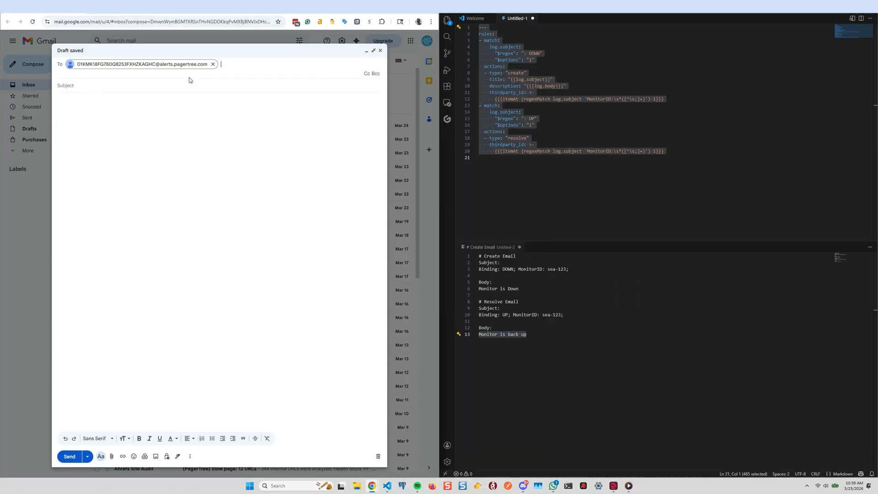
Set the subject to Binding: DOWN; MonitorID: sea-123; and the body to Monitor is Down, then send the email
click(188, 87)
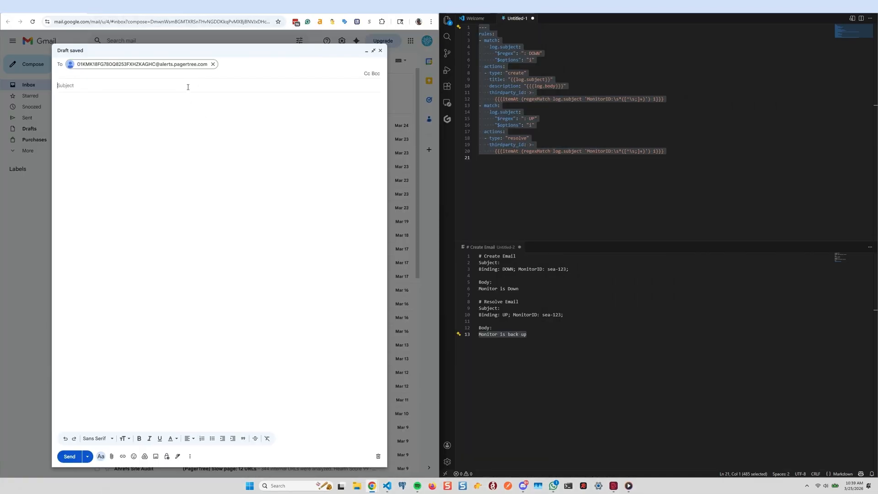
drag(570, 269, 463, 269)
key(ctrl+c)
click(183, 79)
key(ctrl+v)
drag(521, 288, 467, 289)
key(ctrl+c)
click(196, 138)
key(ctrl+v)
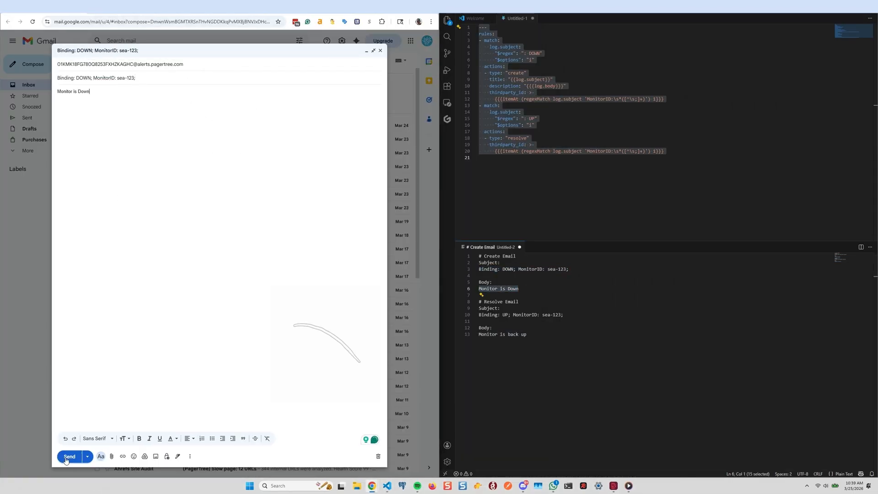
click(69, 456)
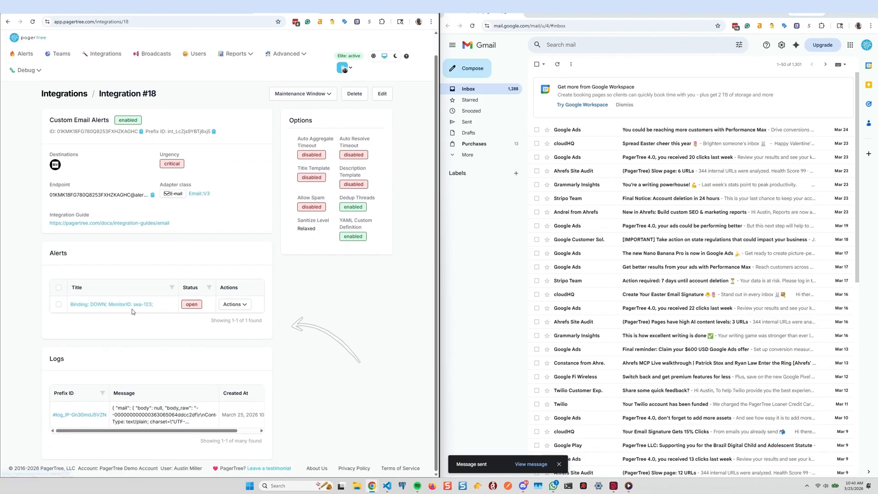
Compose a second email to the integration endpoint with the subject Binding: UP; MonitorID: sea-123;
click(467, 68)
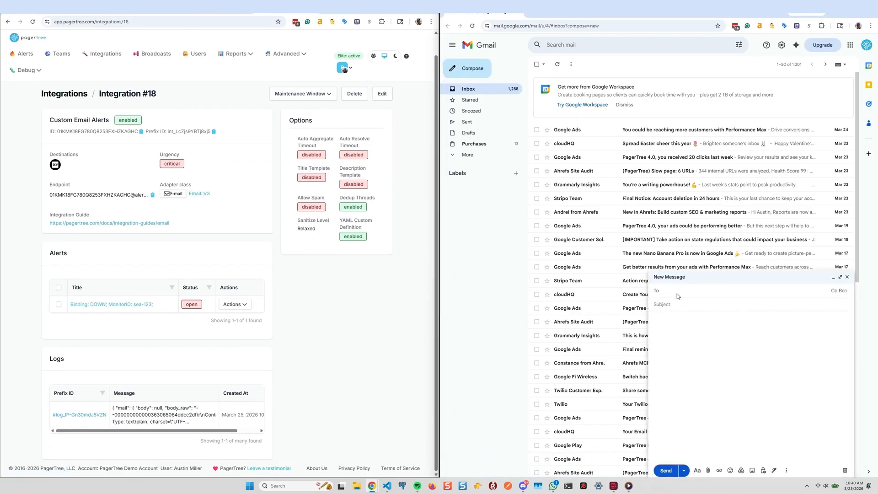
key(super+v)
click(706, 363)
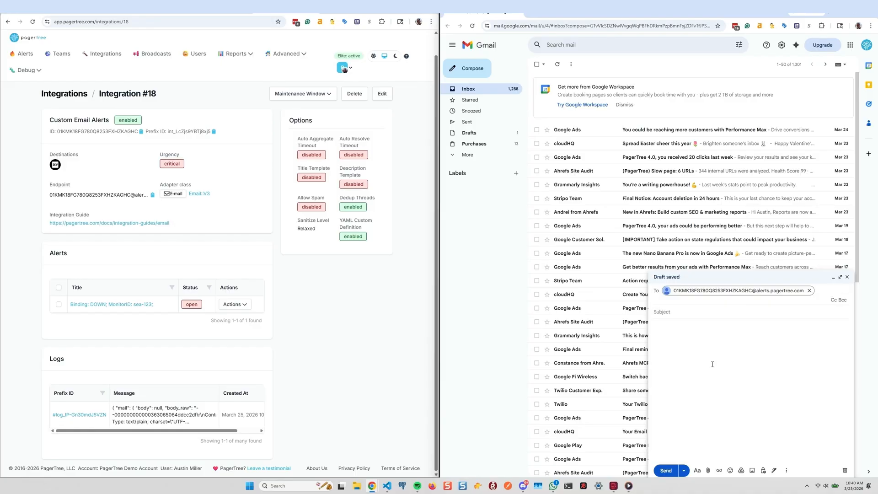
key(alt+Tab)
drag(565, 315, 479, 314)
key(alt+Tab)
click(673, 304)
key(ctrl+v)
Set the second email's body to Monitor is back up and send it
key(alt+Tab)
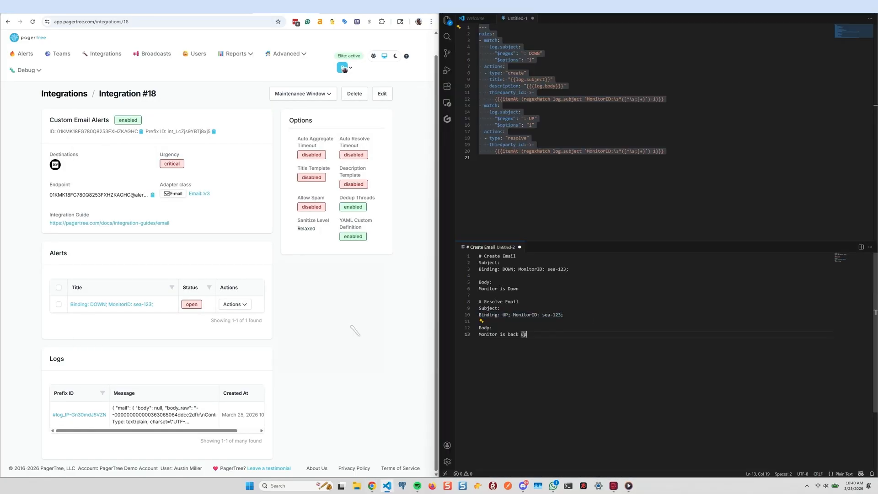
drag(527, 335, 479, 335)
key(alt+Tab)
click(700, 341)
key(ctrl+v)
key(ctrl+Return)
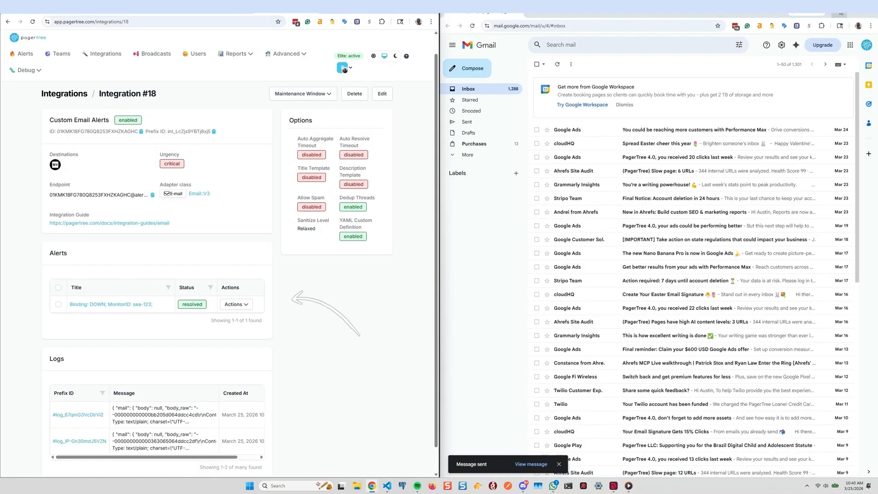
Return to the integration page to review its alert status and logs
key(alt+Tab)
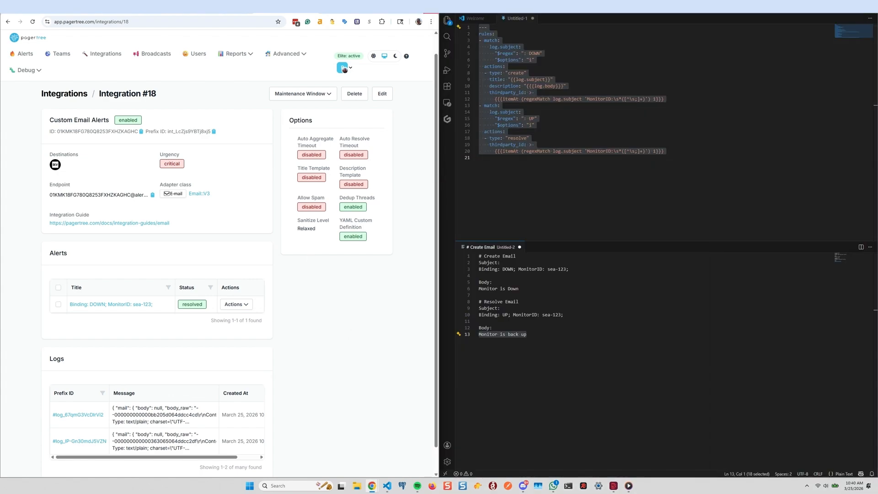
click(407, 7)
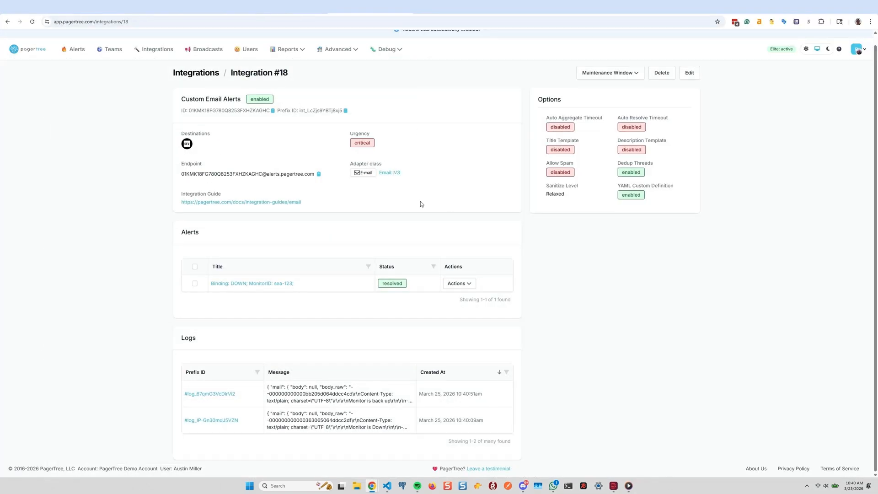
Open the newest log entry and examine its sublogs for the custom webhook service response of the resolve email
click(224, 395)
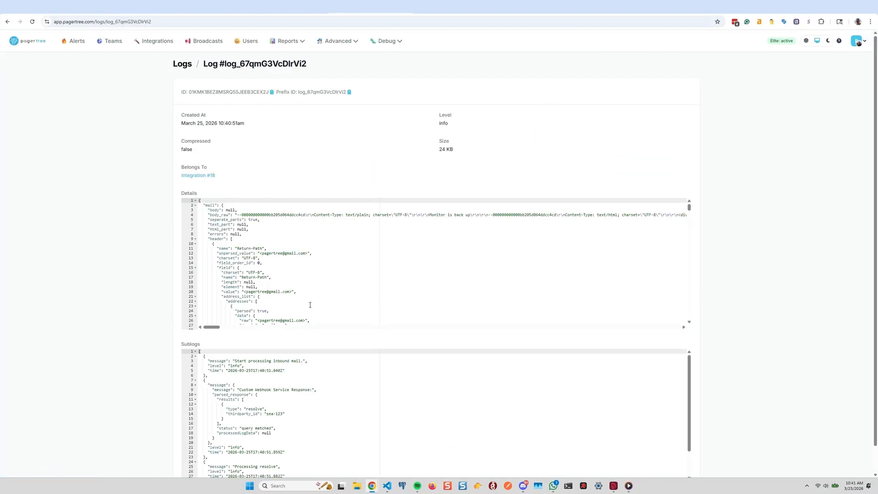
scroll(329, 373, down, 3)
scroll(344, 304, down, 4)
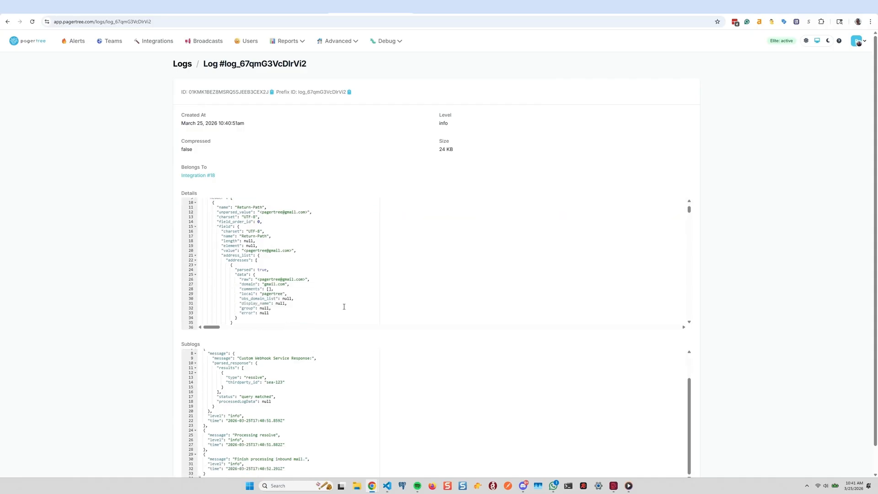
scroll(330, 374, down, 1)
scroll(329, 374, down, 1)
scroll(327, 375, up, 1)
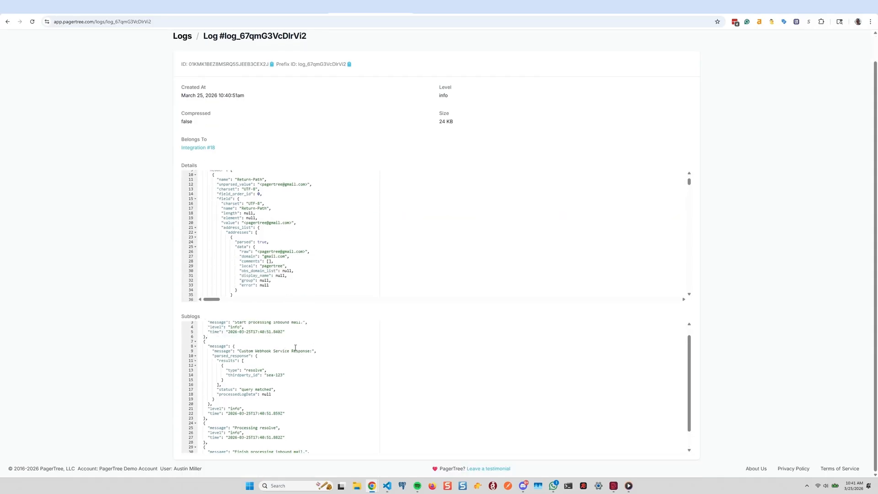
drag(212, 350, 273, 396)
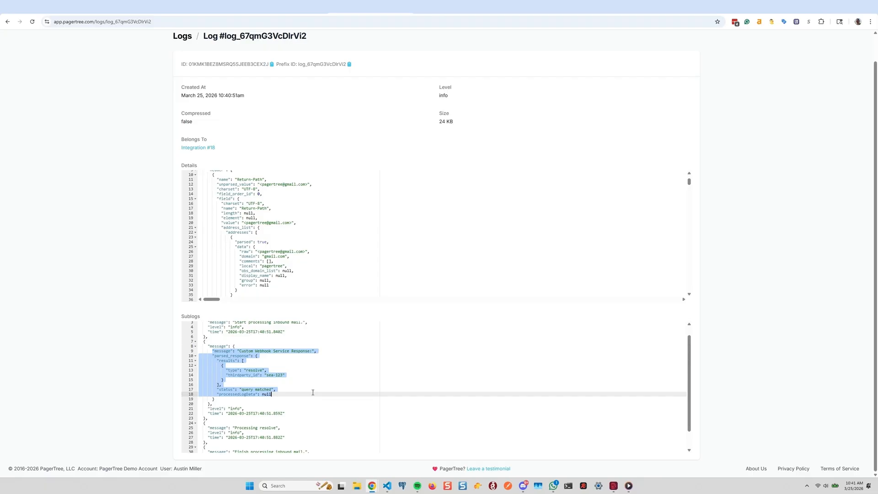
scroll(312, 392, down, 1)
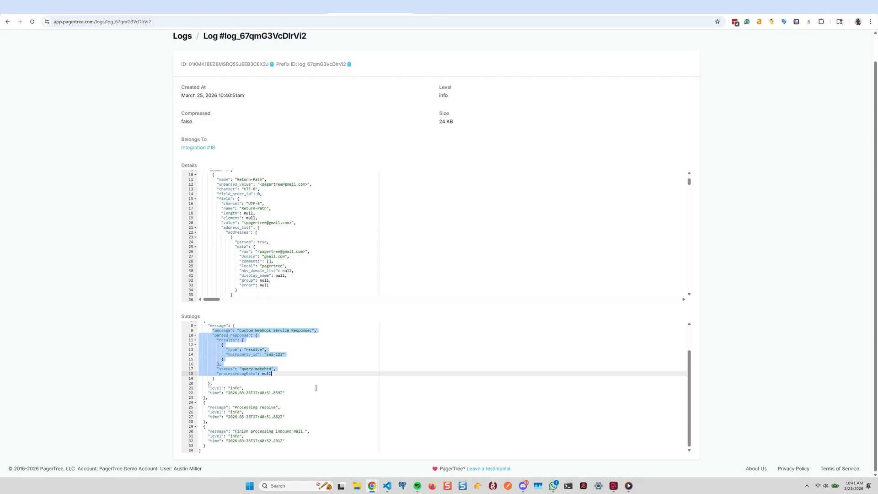
Snap the browser beside the editor, return to the integration, and open the Email integration guide's Custom Parsing Rules section
key(super+Left)
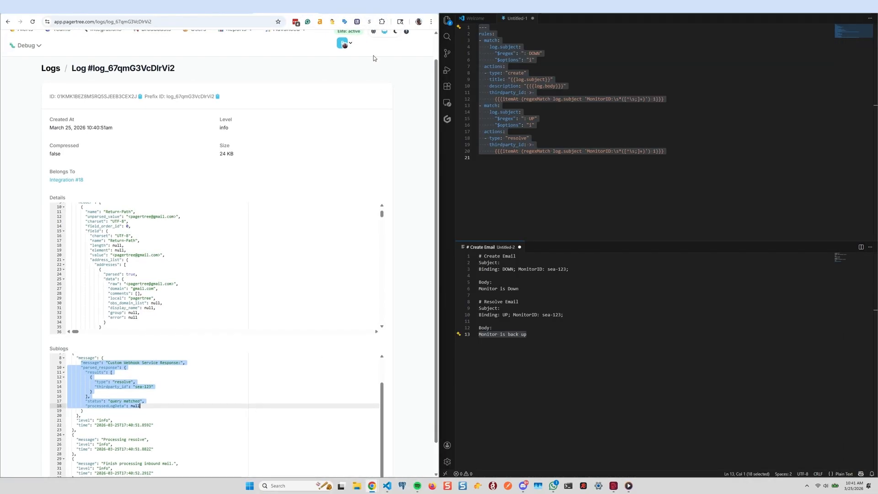
scroll(373, 56, up, 1)
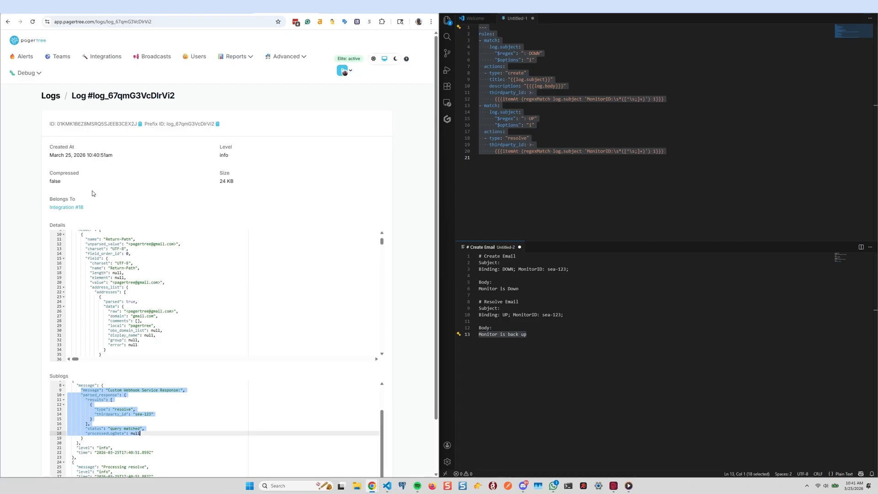
click(66, 207)
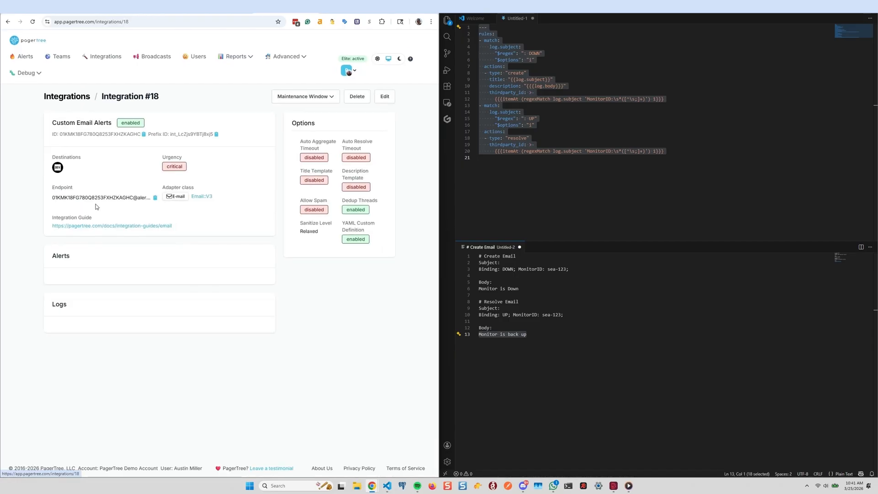
click(159, 227)
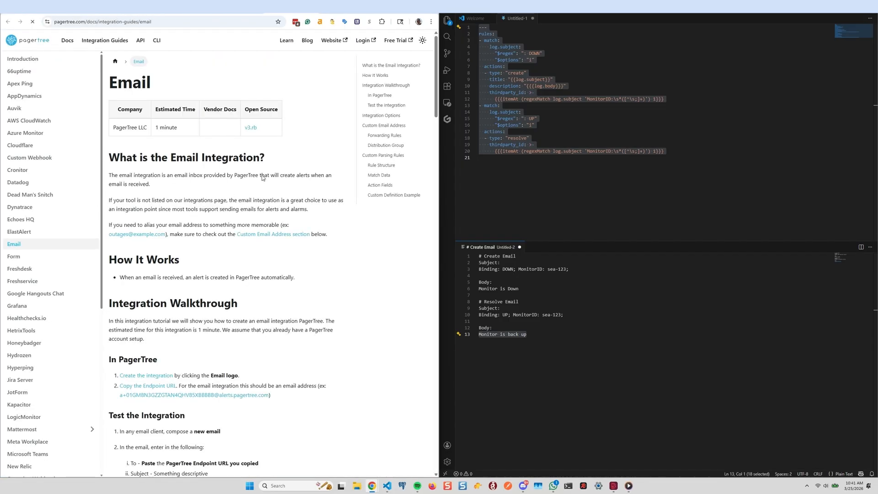
click(389, 155)
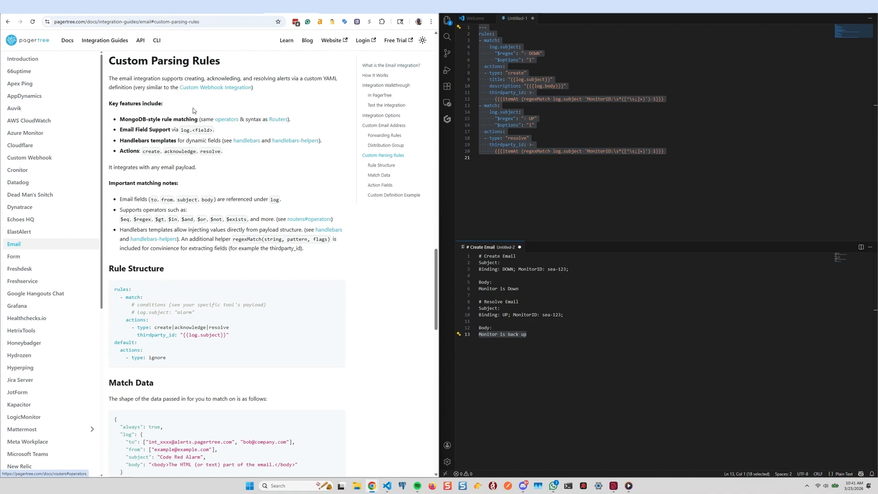